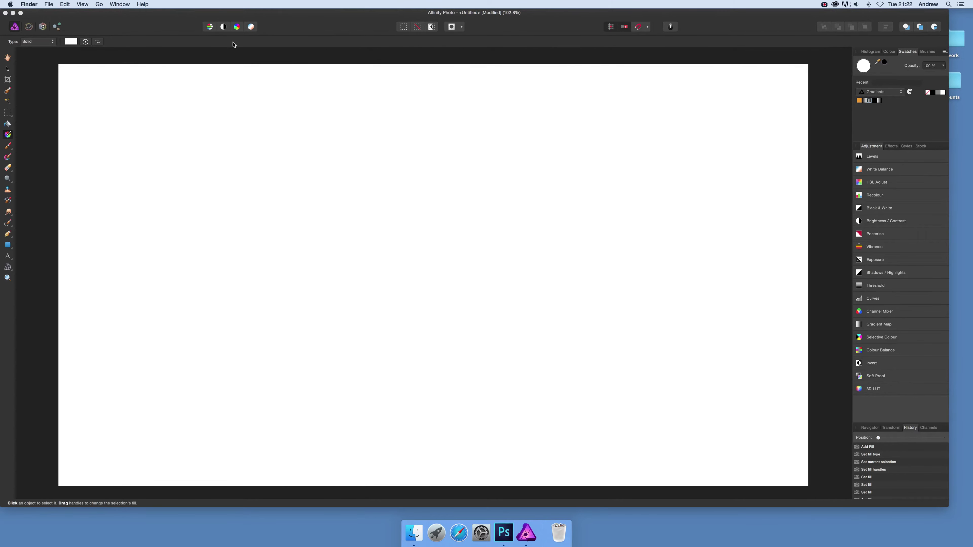
- Add a new fill layer to the document and set its fill type to Radial
{"action": "left_click", "coordinate": [172, 27]}
{"action": "left_click", "coordinate": [152, 4]}
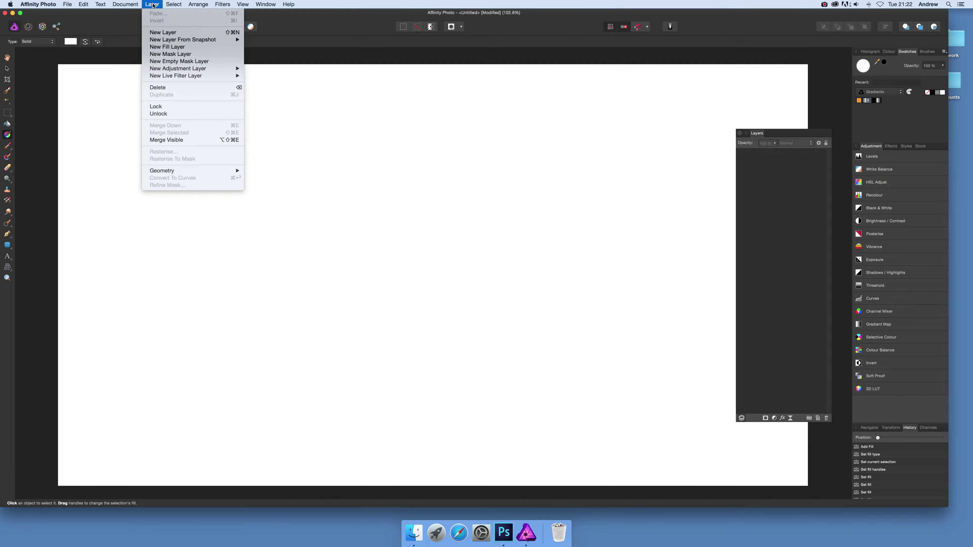
{"action": "left_click", "coordinate": [161, 47]}
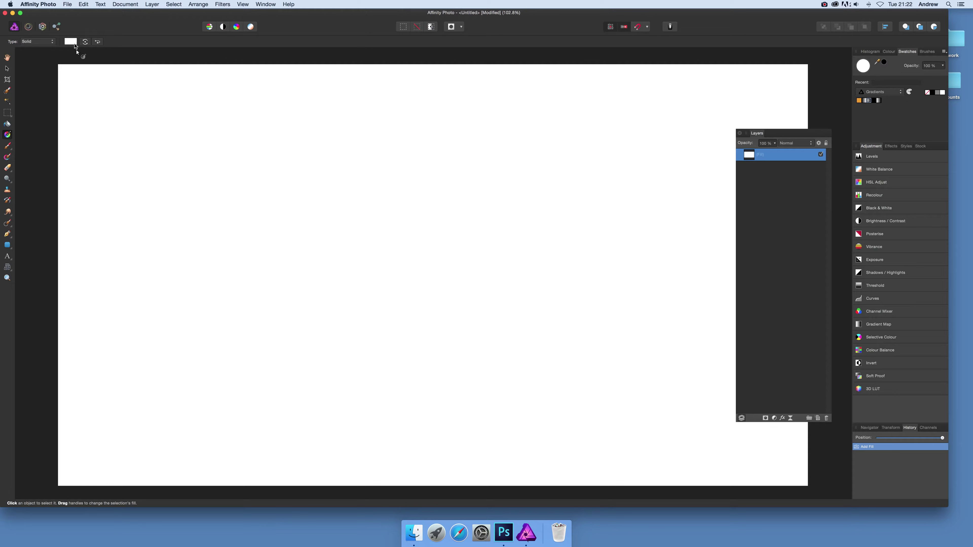
{"action": "left_click", "coordinate": [33, 43]}
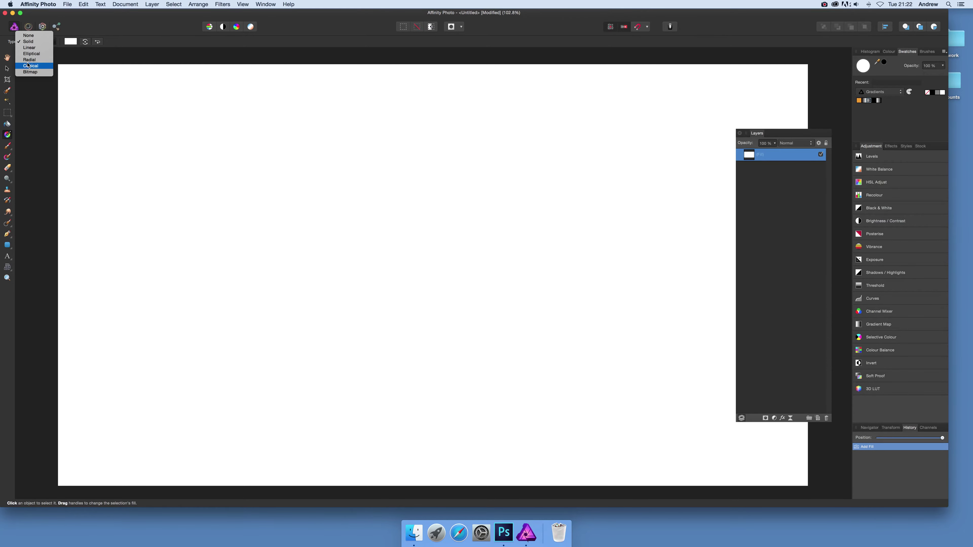
{"action": "left_click", "coordinate": [30, 59]}
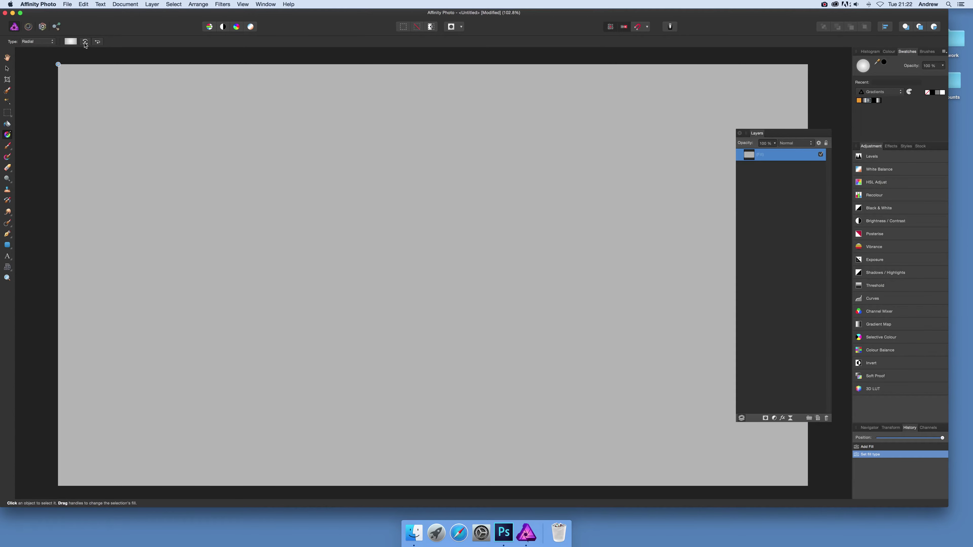
- Make the gradient's start stop red and drag the radial gradient out from the canvas centre
{"action": "left_click", "coordinate": [71, 41]}
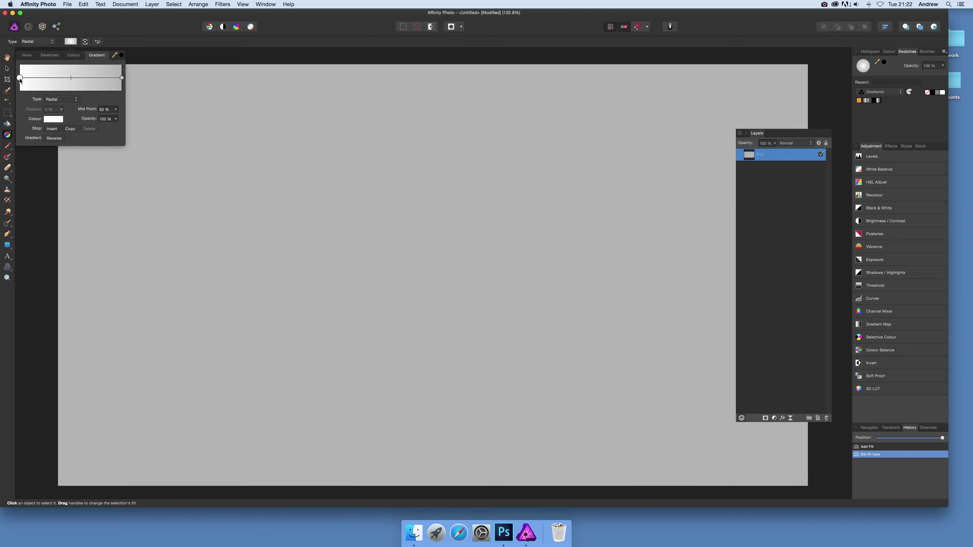
{"action": "left_click", "coordinate": [55, 121]}
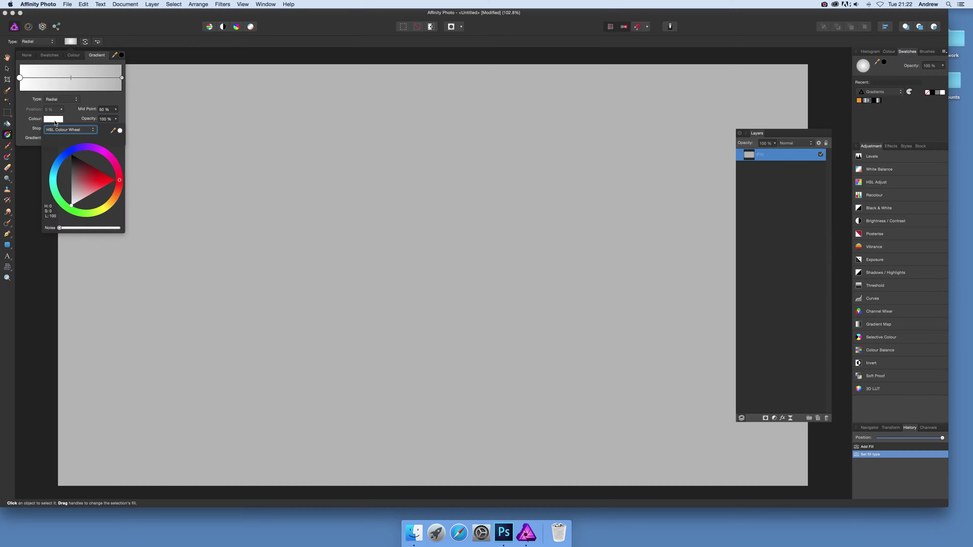
{"action": "left_click_drag", "start_coordinate": [96, 183], "coordinate": [106, 180]}
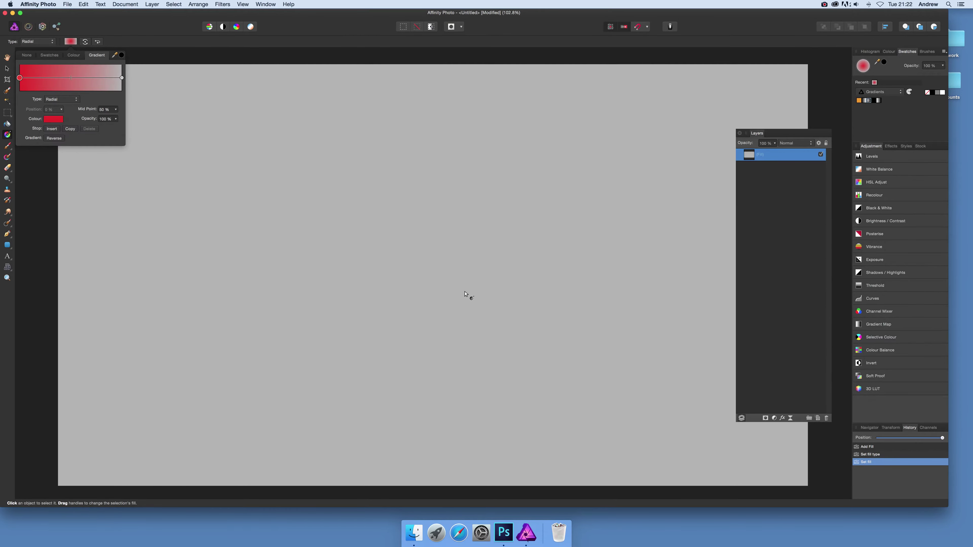
{"action": "left_click_drag", "start_coordinate": [456, 285], "coordinate": [311, 202]}
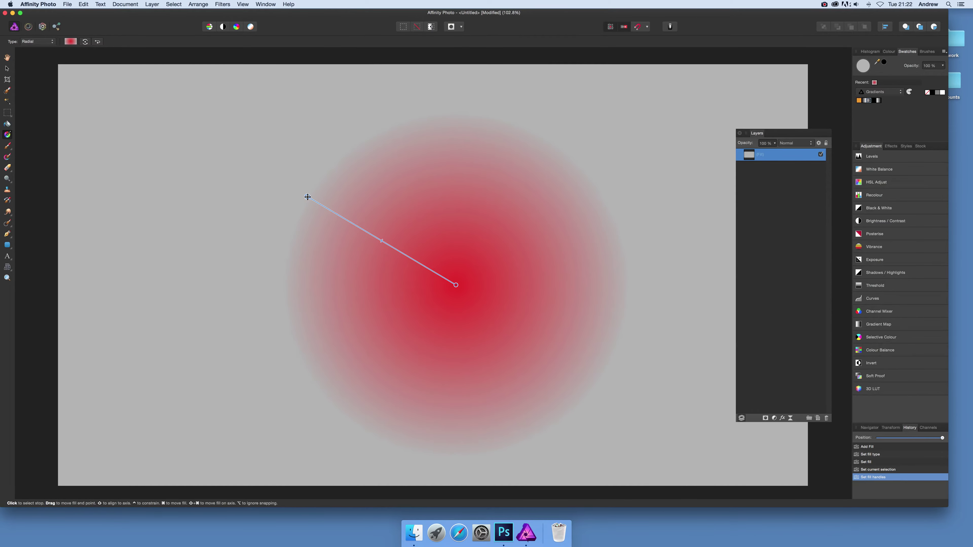
- Add a yellow gradient stop at 38% in the gradient editor
{"action": "left_click", "coordinate": [70, 41]}
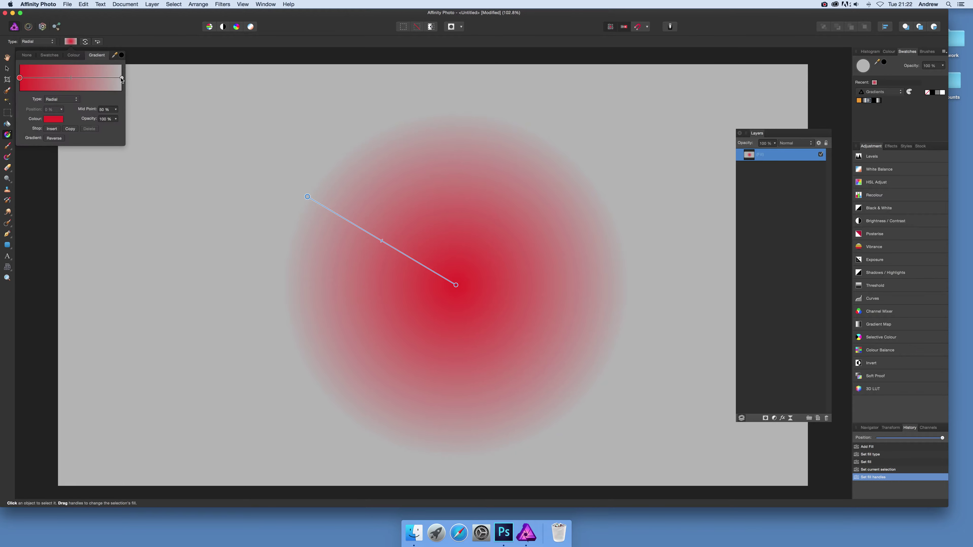
{"action": "left_click", "coordinate": [122, 78]}
{"action": "left_click", "coordinate": [60, 81]}
{"action": "left_click", "coordinate": [59, 78]}
{"action": "left_click", "coordinate": [51, 120]}
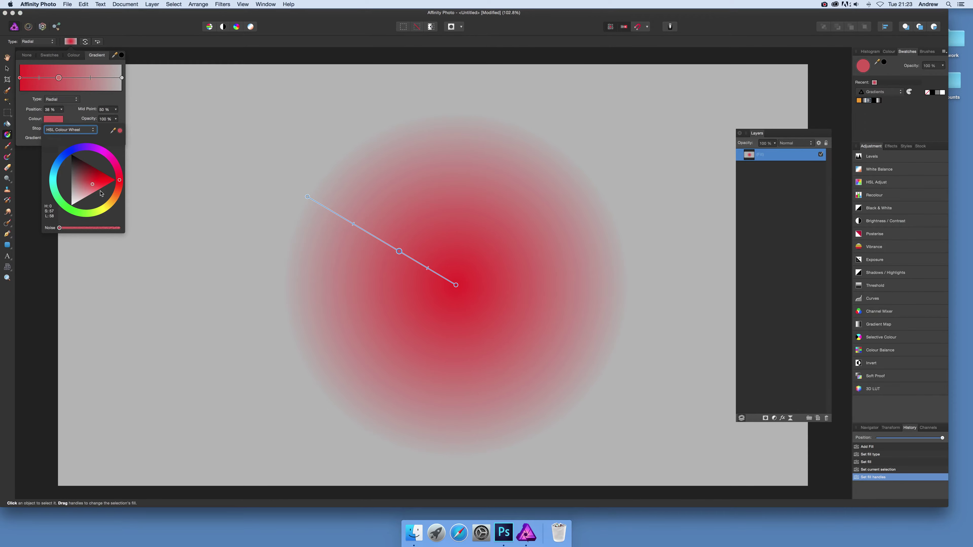
{"action": "left_click", "coordinate": [106, 202]}
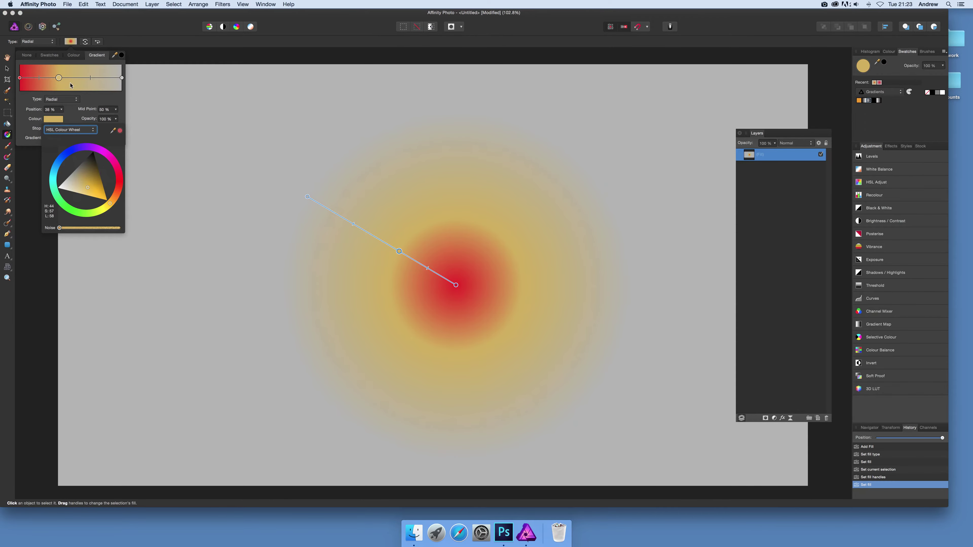
- Add a black stop at 56% and move the Mid Point to 8%
{"action": "left_click", "coordinate": [77, 79]}
{"action": "left_click", "coordinate": [44, 119]}
{"action": "left_click", "coordinate": [93, 152]}
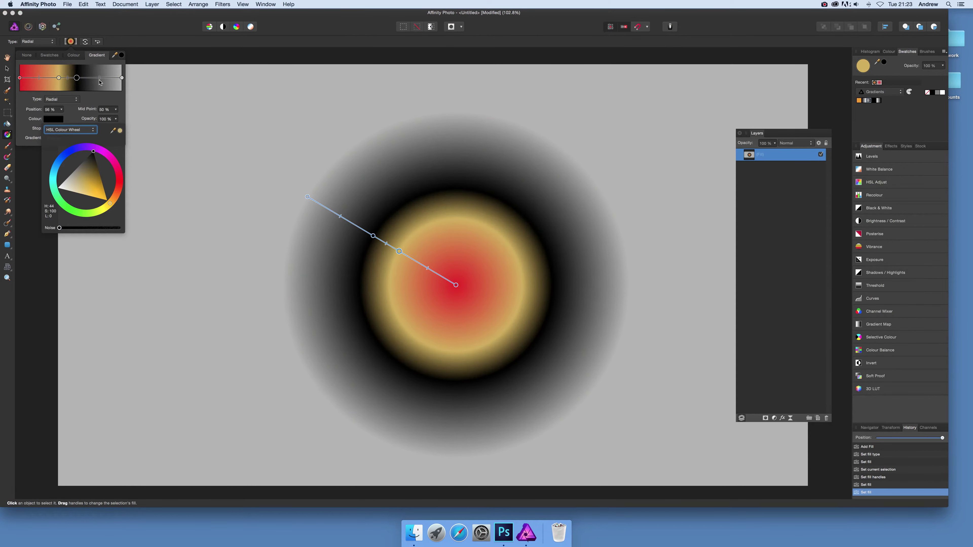
{"action": "left_click_drag", "start_coordinate": [99, 78], "coordinate": [75, 82]}
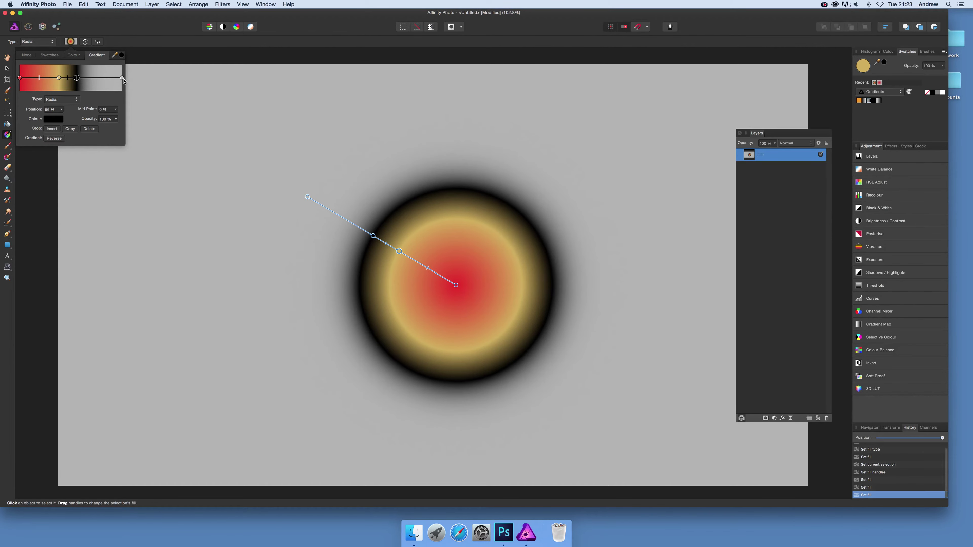
- Set the end stop's opacity to 0% and pull the outer gradient handle inward
{"action": "left_click", "coordinate": [122, 78]}
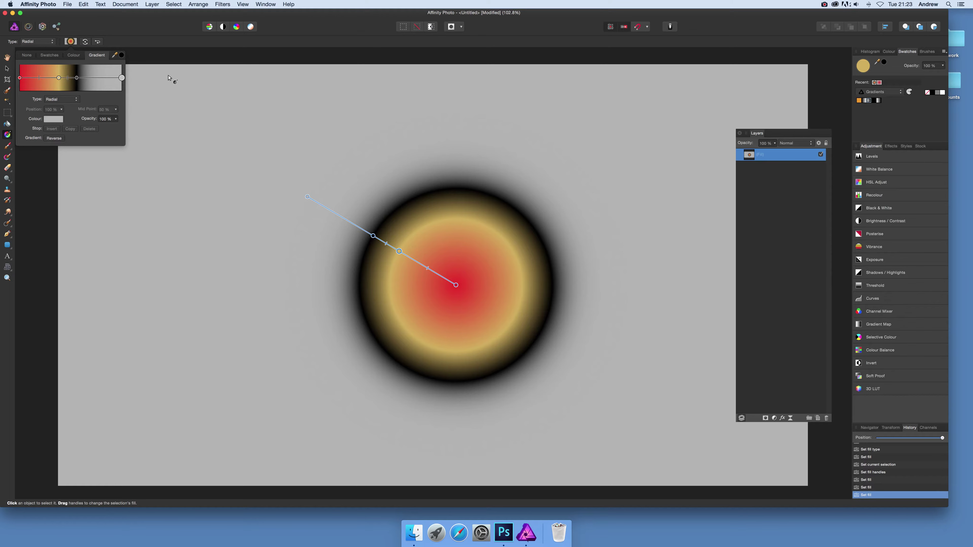
{"action": "left_click", "coordinate": [115, 121]}
{"action": "left_click_drag", "start_coordinate": [74, 131], "coordinate": [45, 132]}
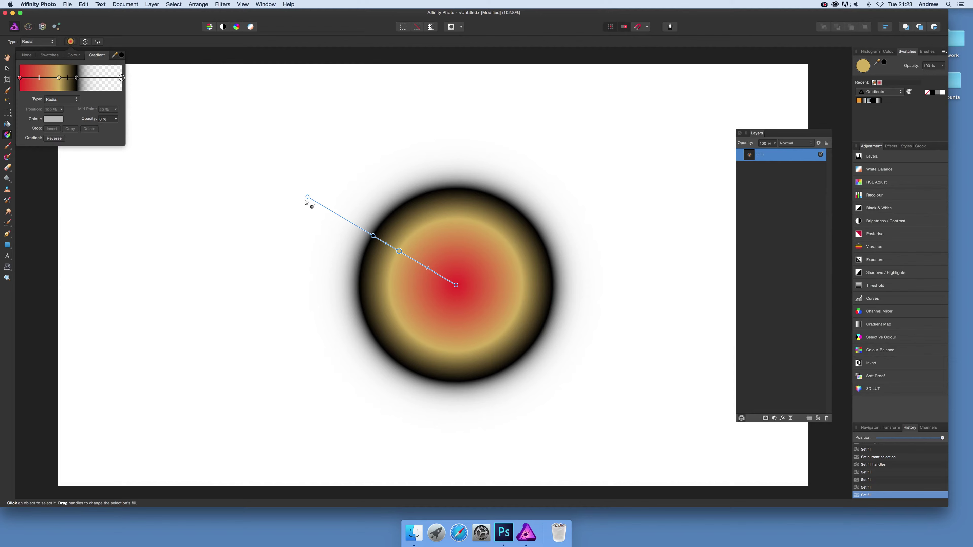
{"action": "left_click_drag", "start_coordinate": [307, 196], "coordinate": [327, 209]}
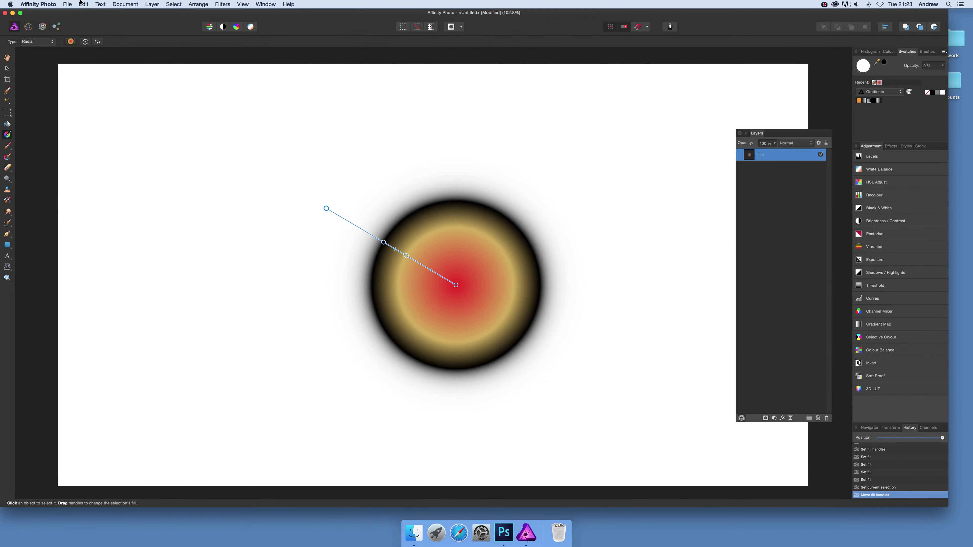
- Duplicate the fill layer and move the copy's gradient up and to the left
{"action": "left_click", "coordinate": [152, 4]}
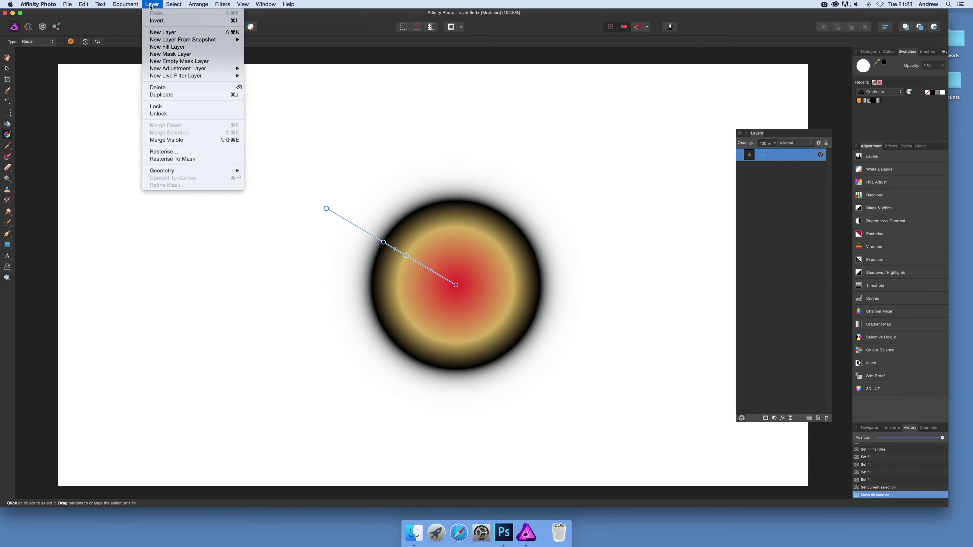
{"action": "left_click", "coordinate": [166, 94]}
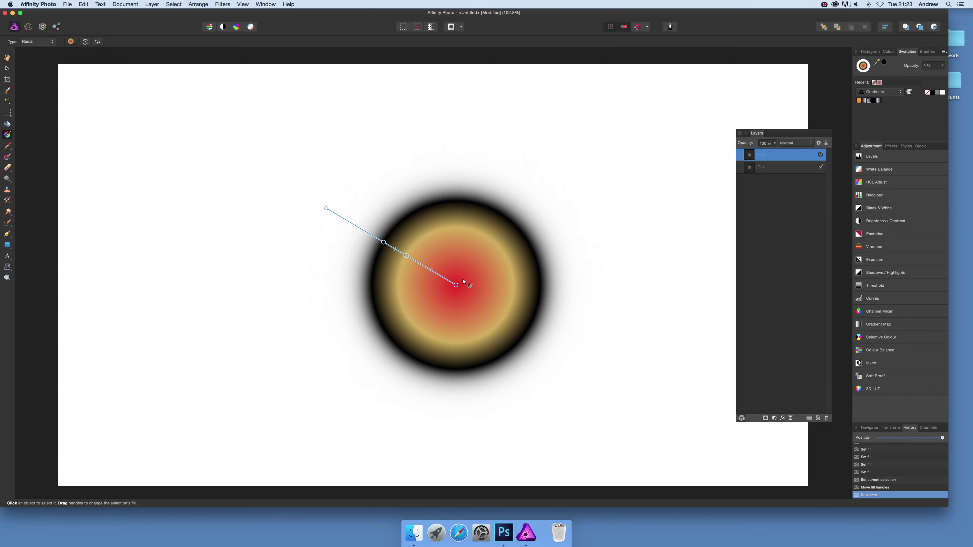
{"action": "left_click_drag", "start_coordinate": [464, 281], "coordinate": [278, 205]}
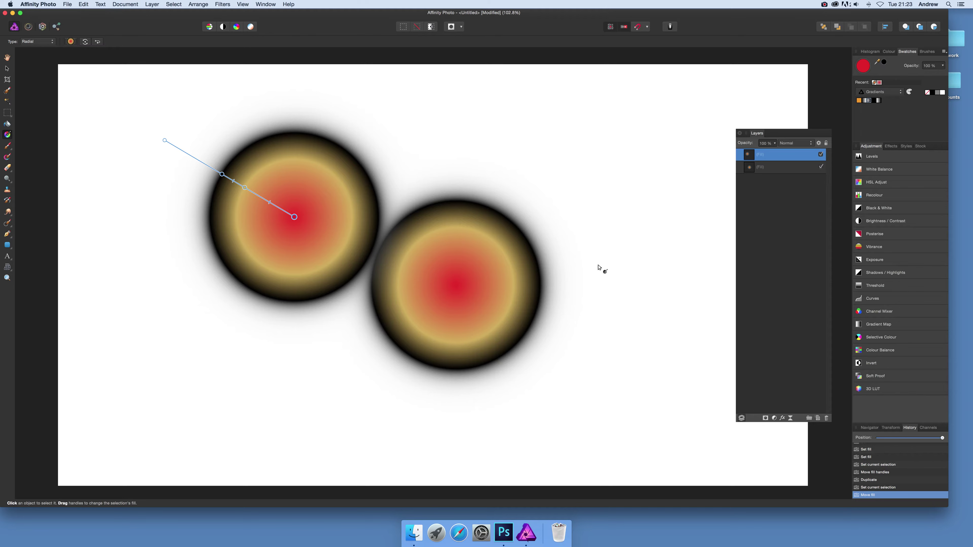
{"action": "left_click", "coordinate": [83, 5]}
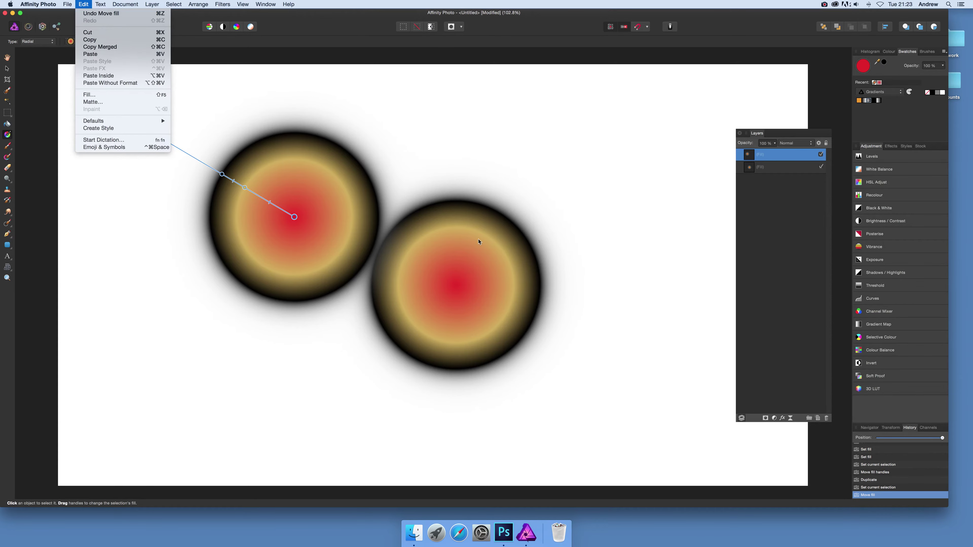
- Undo the move, redraw the copy as a smaller circle down-right, then duplicate it
{"action": "left_click", "coordinate": [100, 13]}
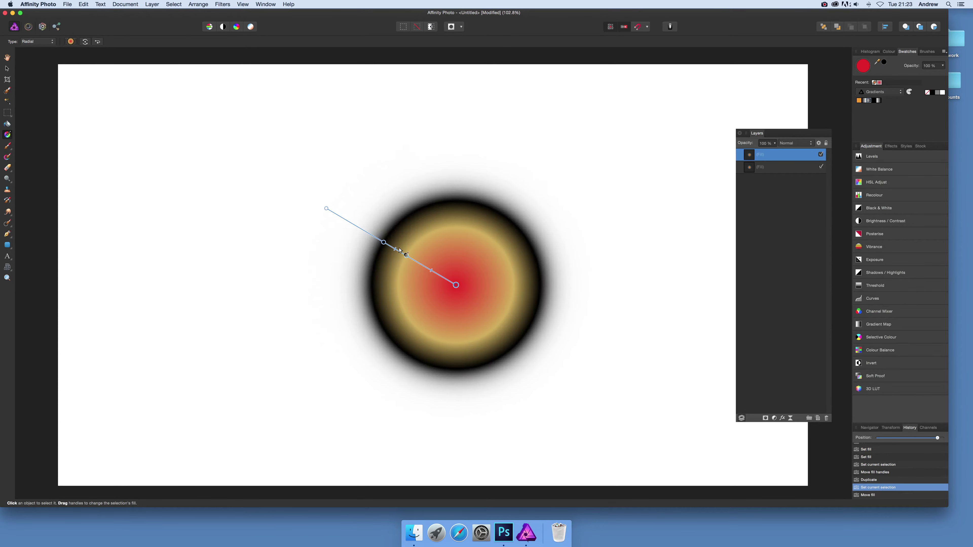
{"action": "left_click_drag", "start_coordinate": [463, 290], "coordinate": [397, 248]}
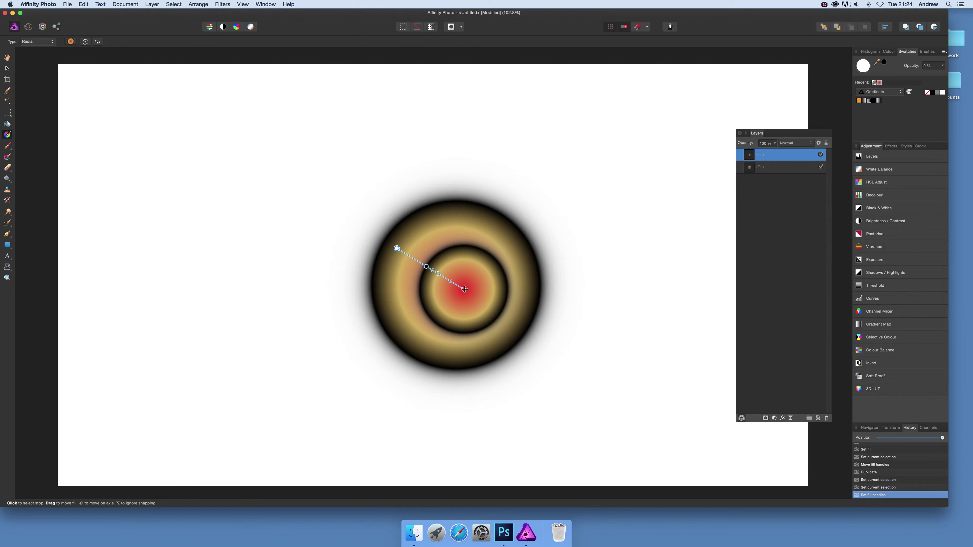
{"action": "left_click_drag", "start_coordinate": [464, 289], "coordinate": [536, 313]}
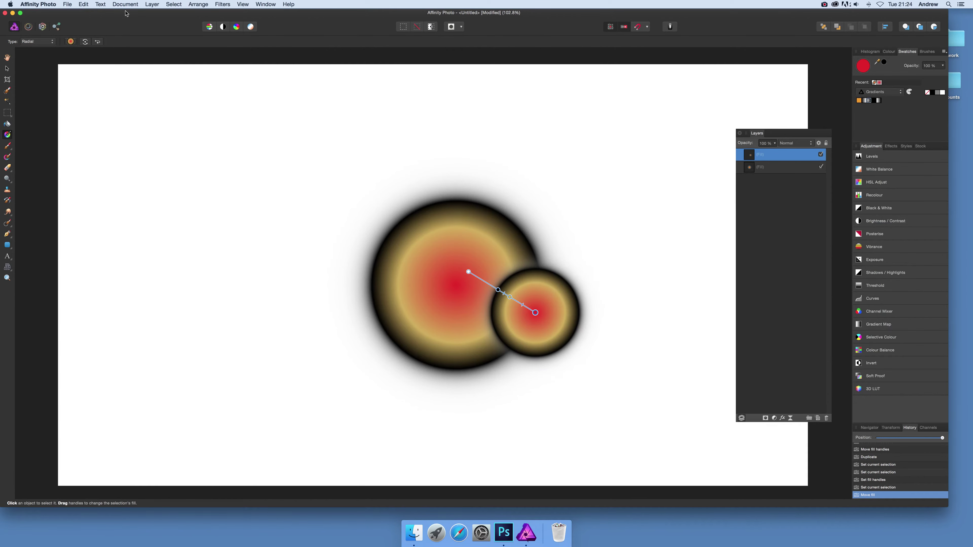
{"action": "left_click", "coordinate": [152, 5]}
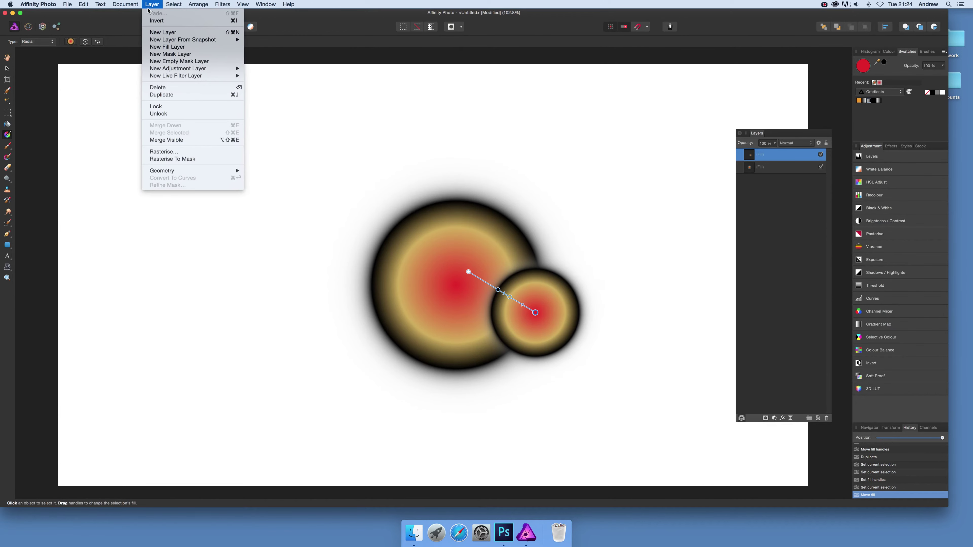
{"action": "left_click", "coordinate": [163, 95]}
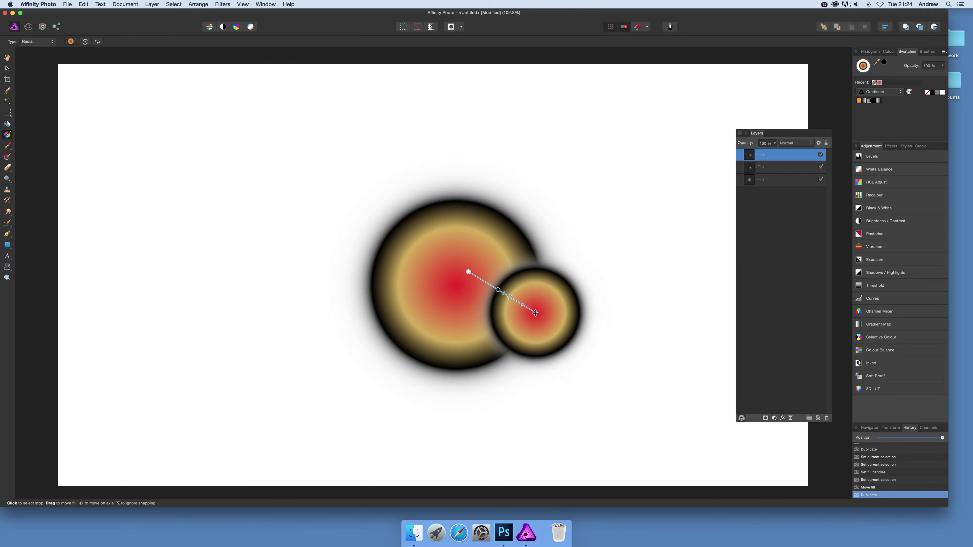
- Move the third copy down-left, enlarge its gradient, and widen the red centre
{"action": "left_click_drag", "start_coordinate": [535, 313], "coordinate": [482, 367]}
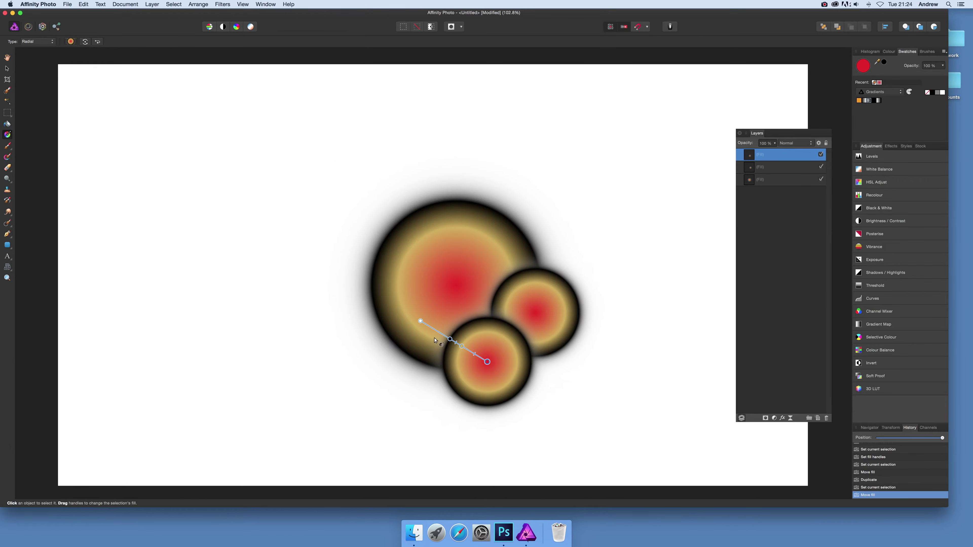
{"action": "left_click_drag", "start_coordinate": [421, 320], "coordinate": [265, 210]}
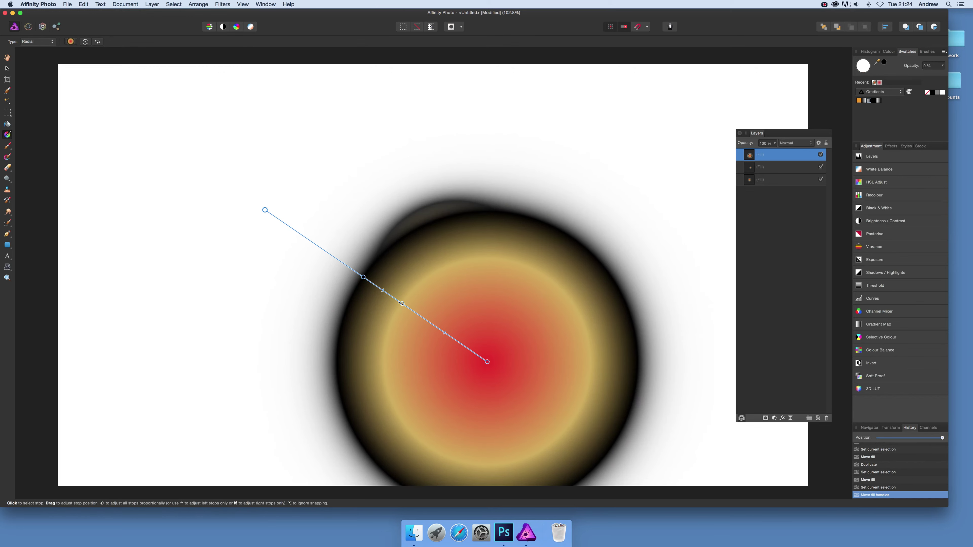
{"action": "left_click_drag", "start_coordinate": [402, 304], "coordinate": [416, 319]}
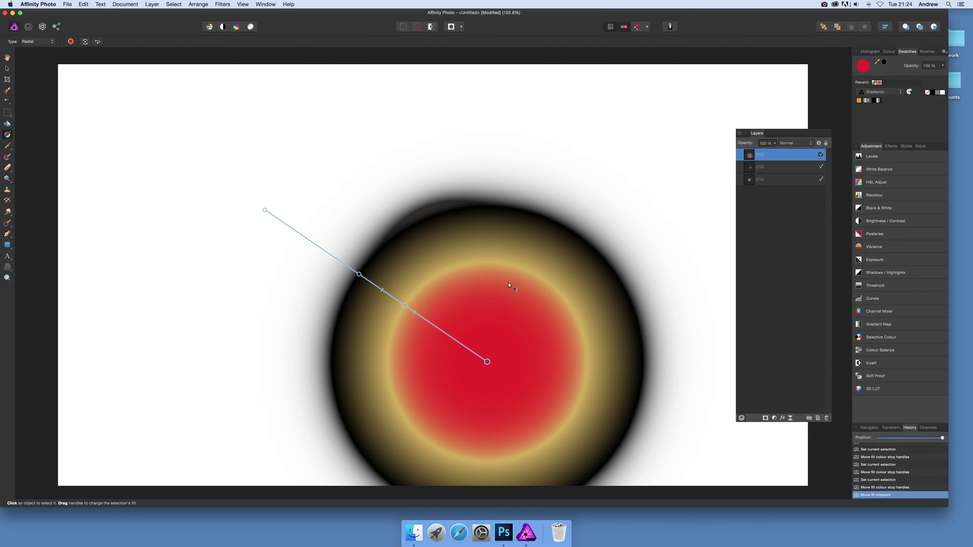
- Drag the large red-centred gradient up and left to the canvas's left side
{"action": "left_click_drag", "start_coordinate": [486, 362], "coordinate": [232, 317]}
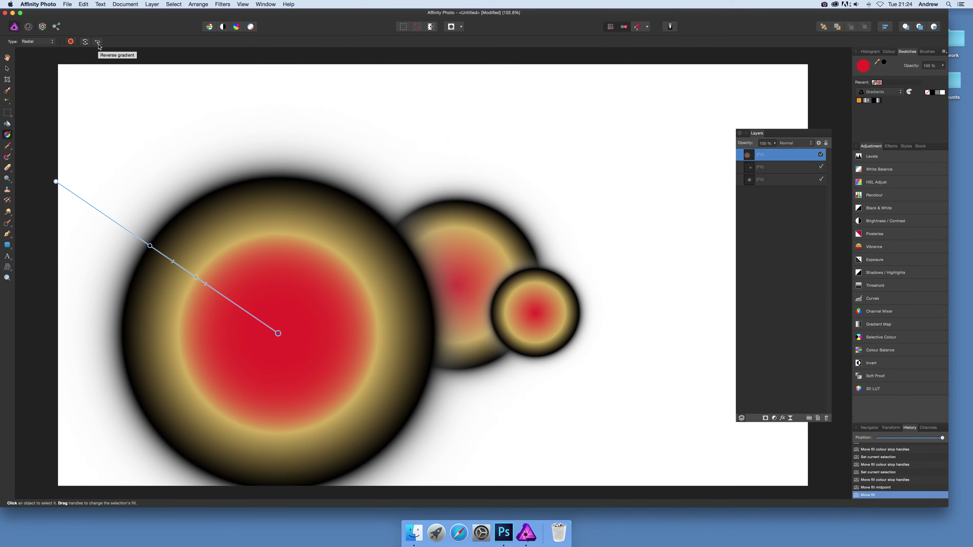
- Reverse the top gradient, then reposition and enlarge it to frame the smaller circles
{"action": "left_click", "coordinate": [98, 43]}
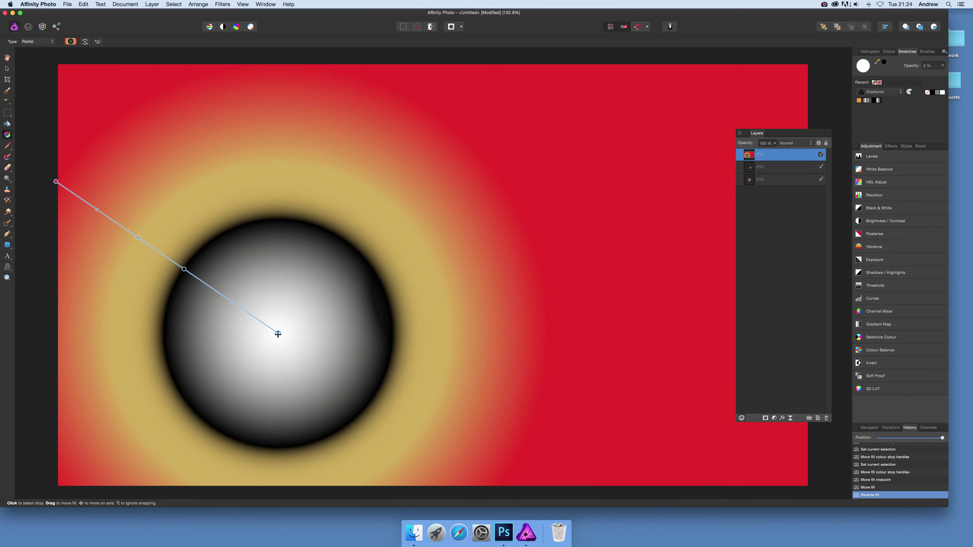
{"action": "left_click_drag", "start_coordinate": [278, 333], "coordinate": [376, 245]}
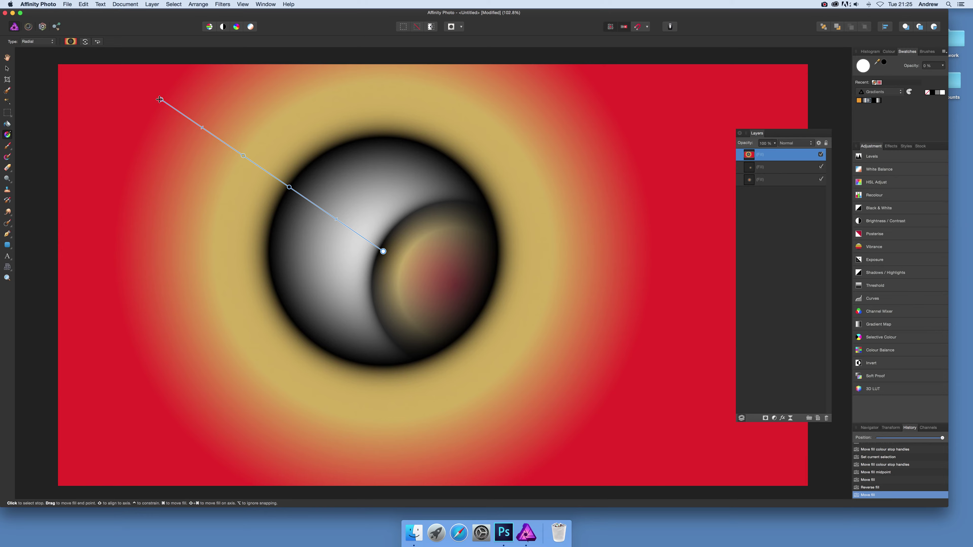
{"action": "left_click_drag", "start_coordinate": [160, 100], "coordinate": [65, 60]}
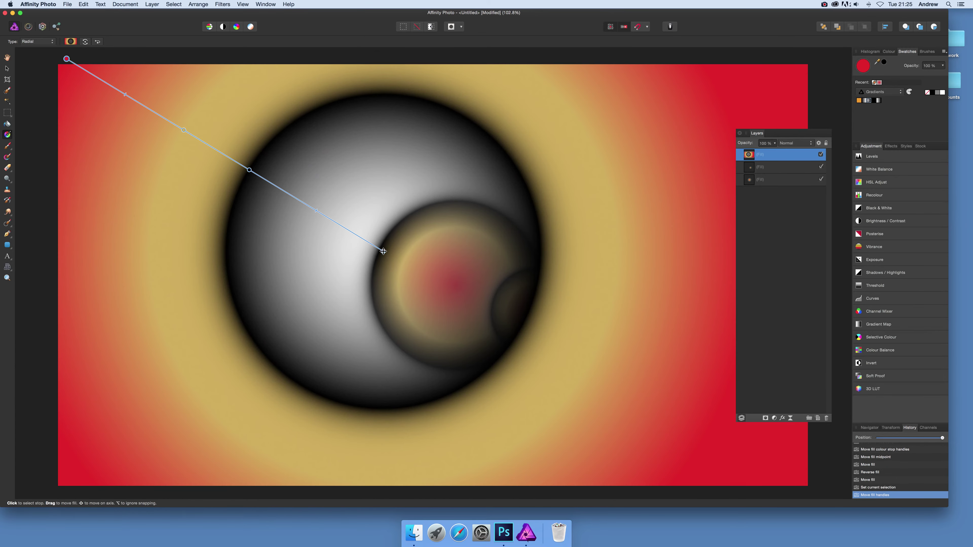
{"action": "left_click_drag", "start_coordinate": [393, 278], "coordinate": [429, 348]}
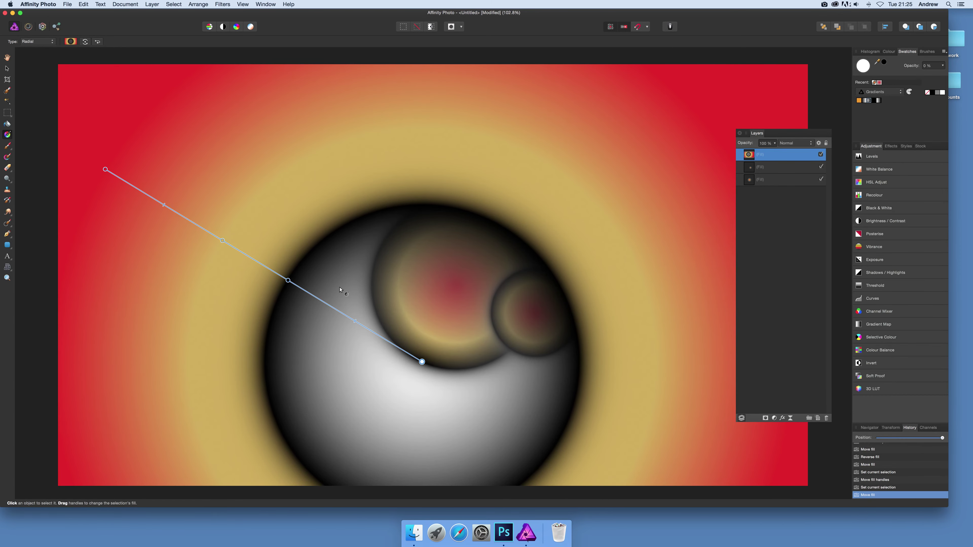